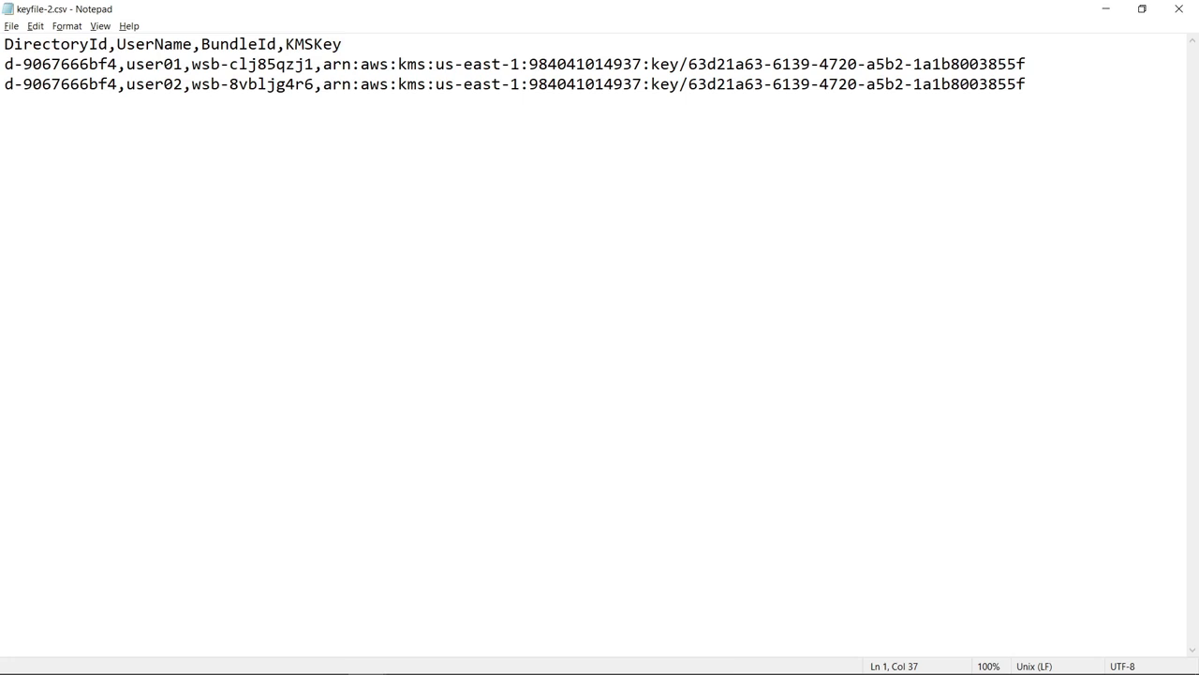
Step: Switch from Notepad to the browser and review the bulk deployer README, the Service Catalog products and the WorkSpaces list
left_click(1106, 11)
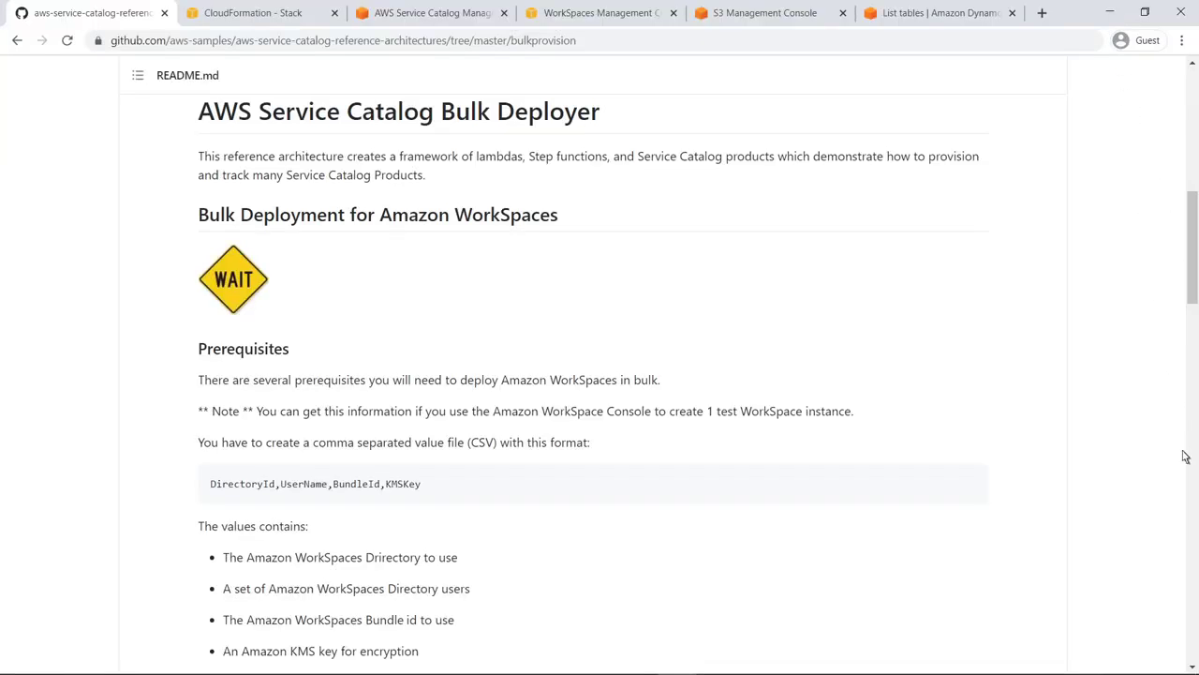
scroll(1192, 511, "down", 13)
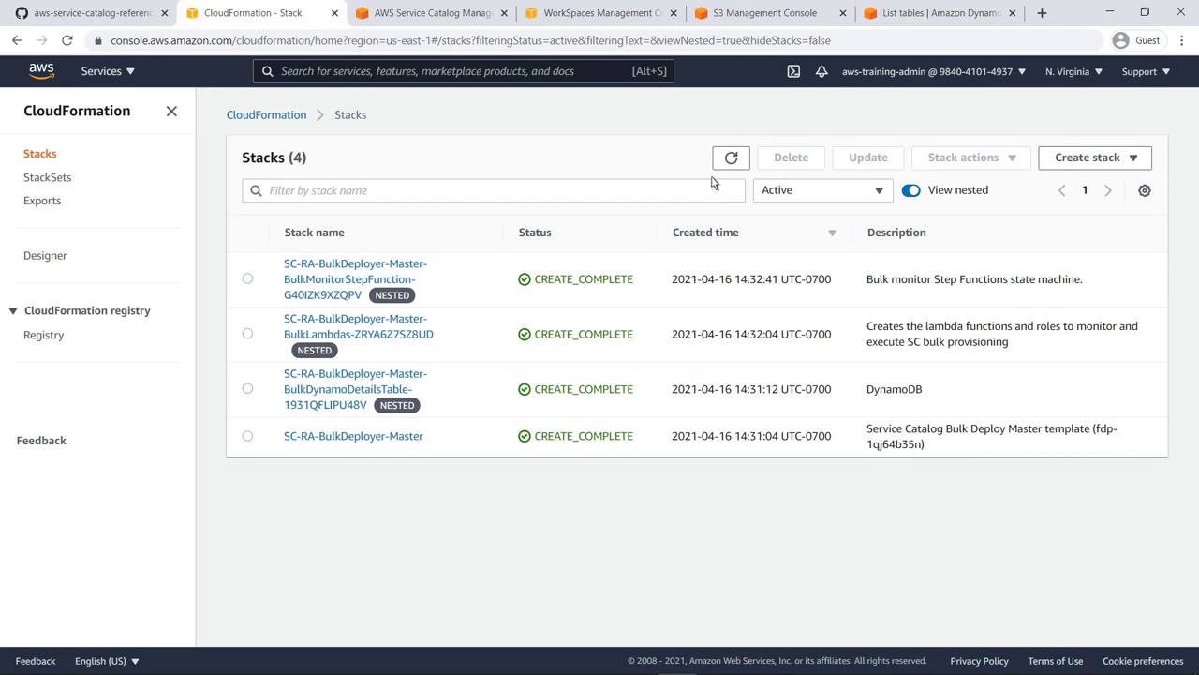
left_click(481, 19)
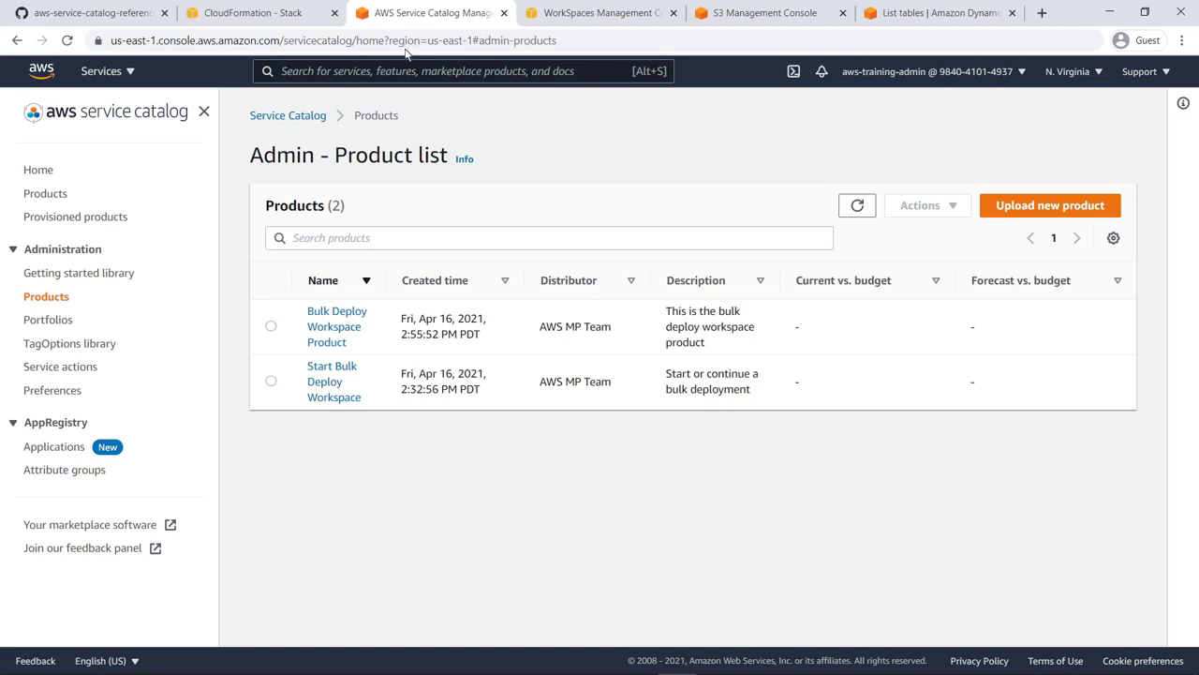
left_click(66, 196)
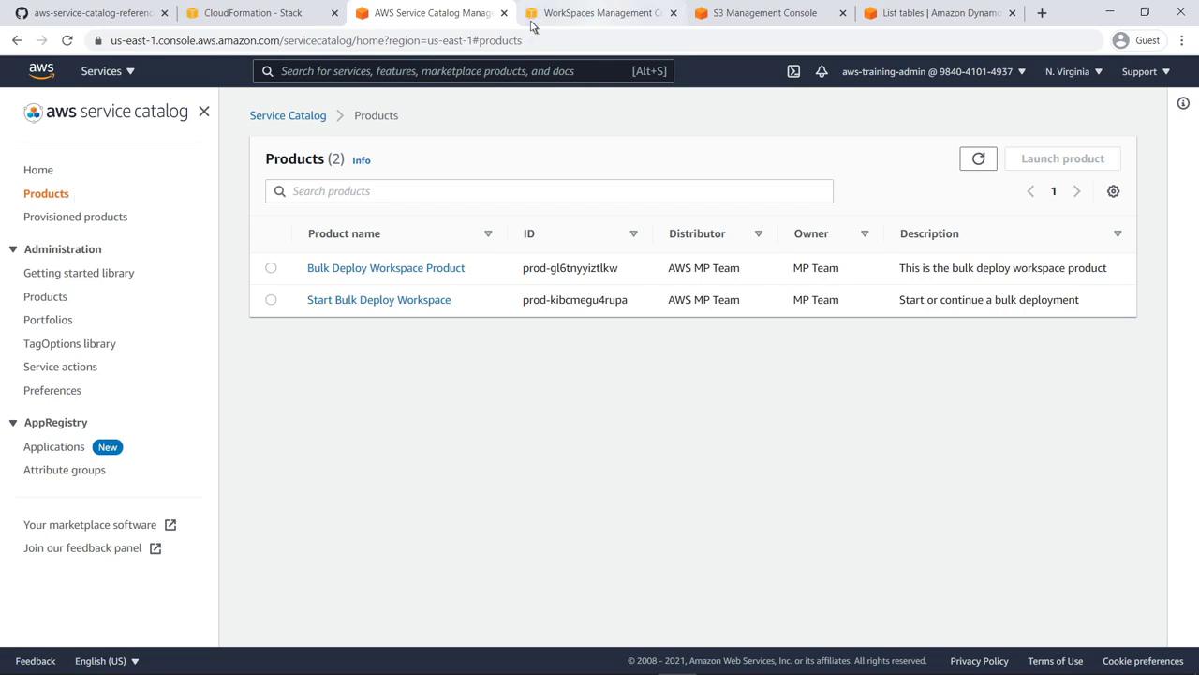
left_click(531, 21)
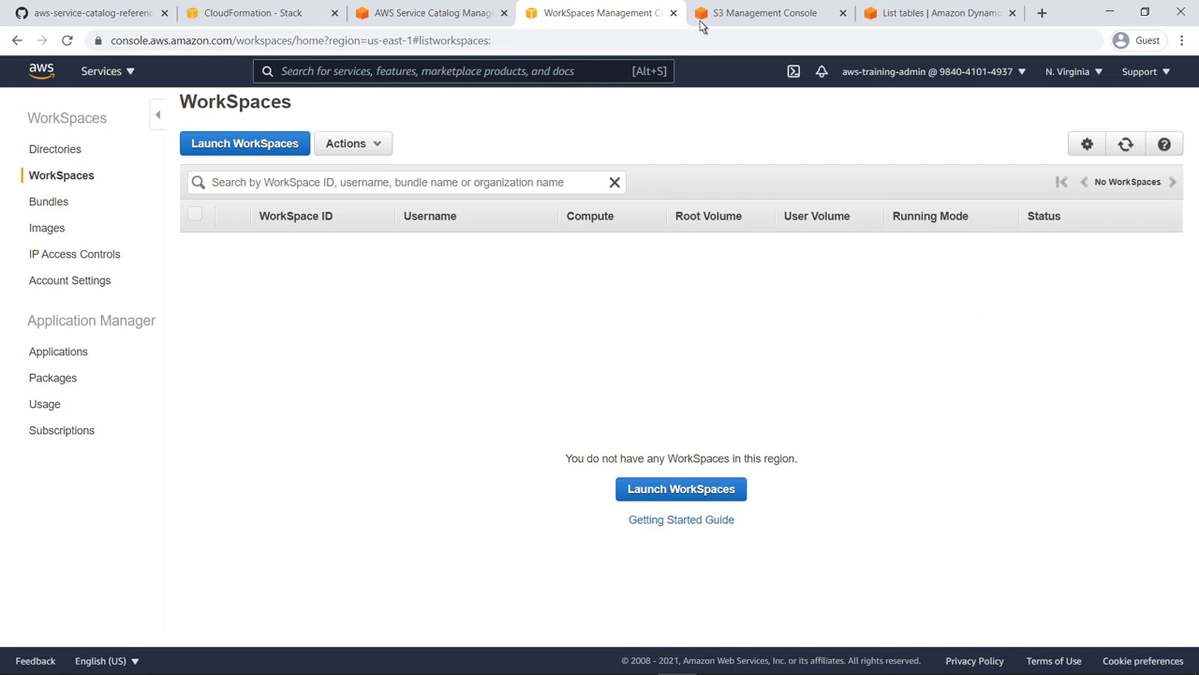
Step: Copy the object URL of keyfile-2.csv from the content folder of the S3 bucket workspacebulktraining29
left_click(700, 21)
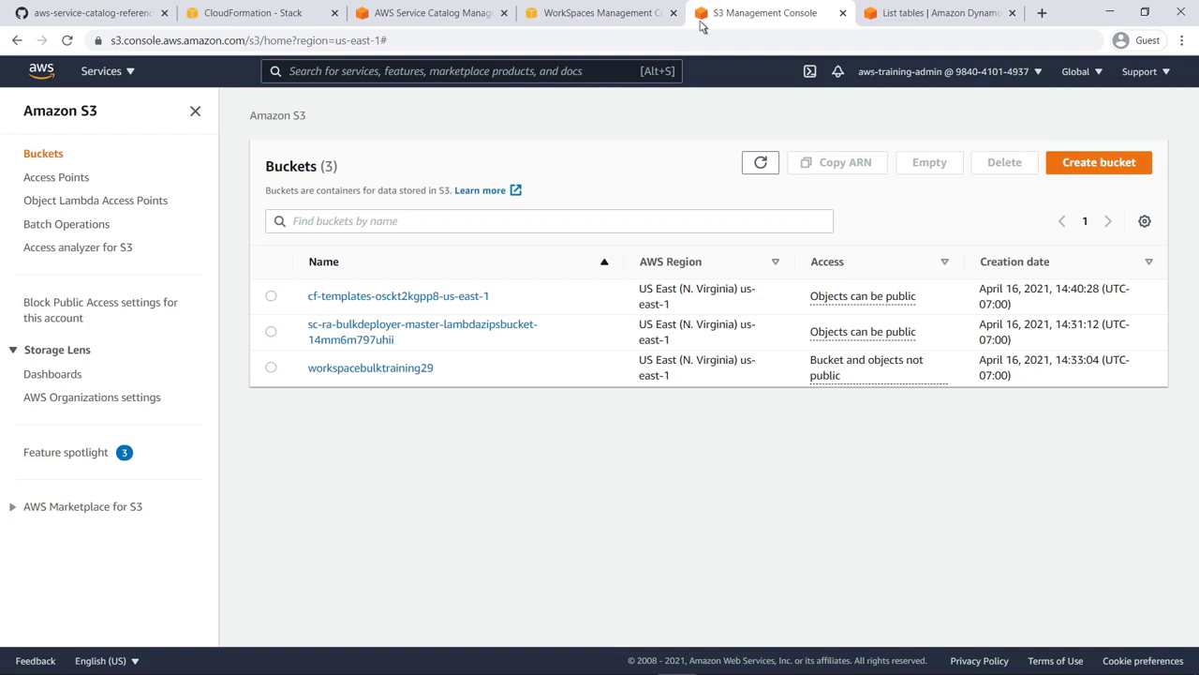
left_click(427, 369)
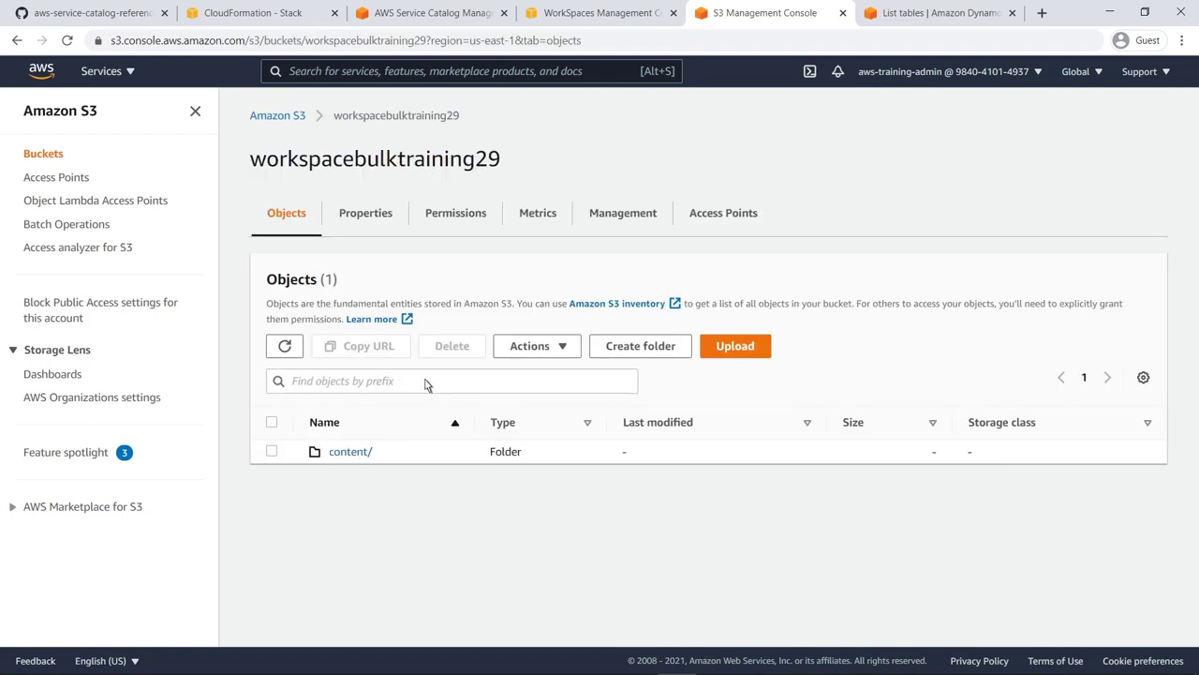
left_click(349, 452)
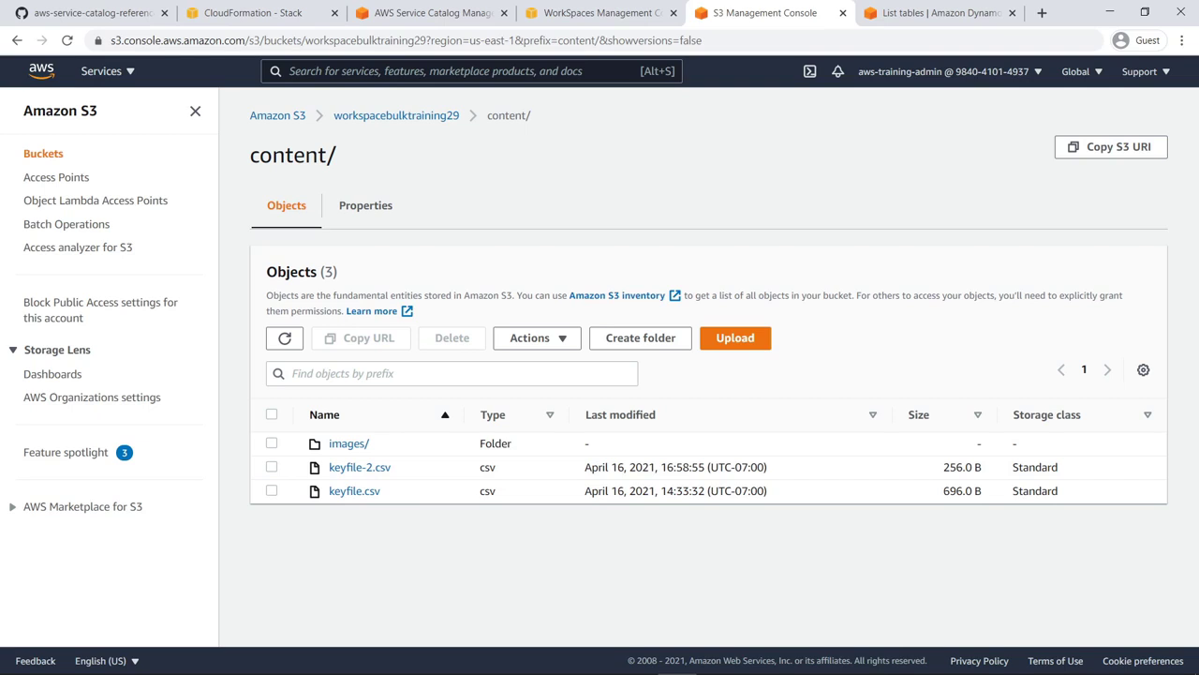
left_click(365, 468)
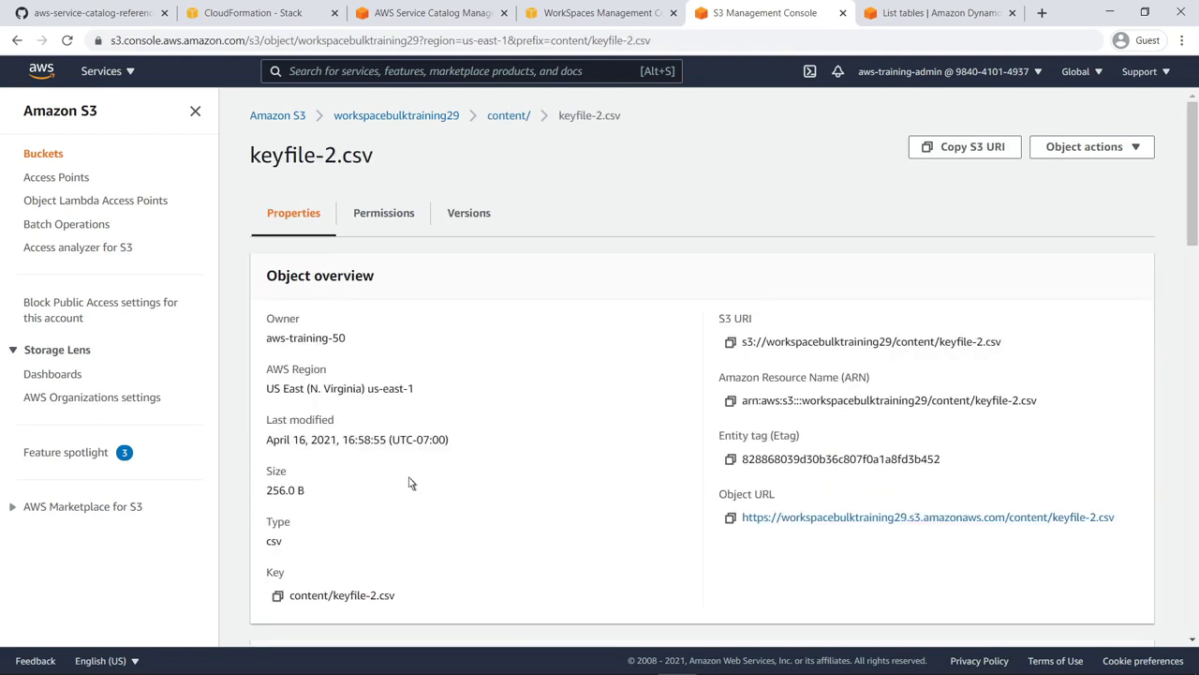
left_click(730, 520)
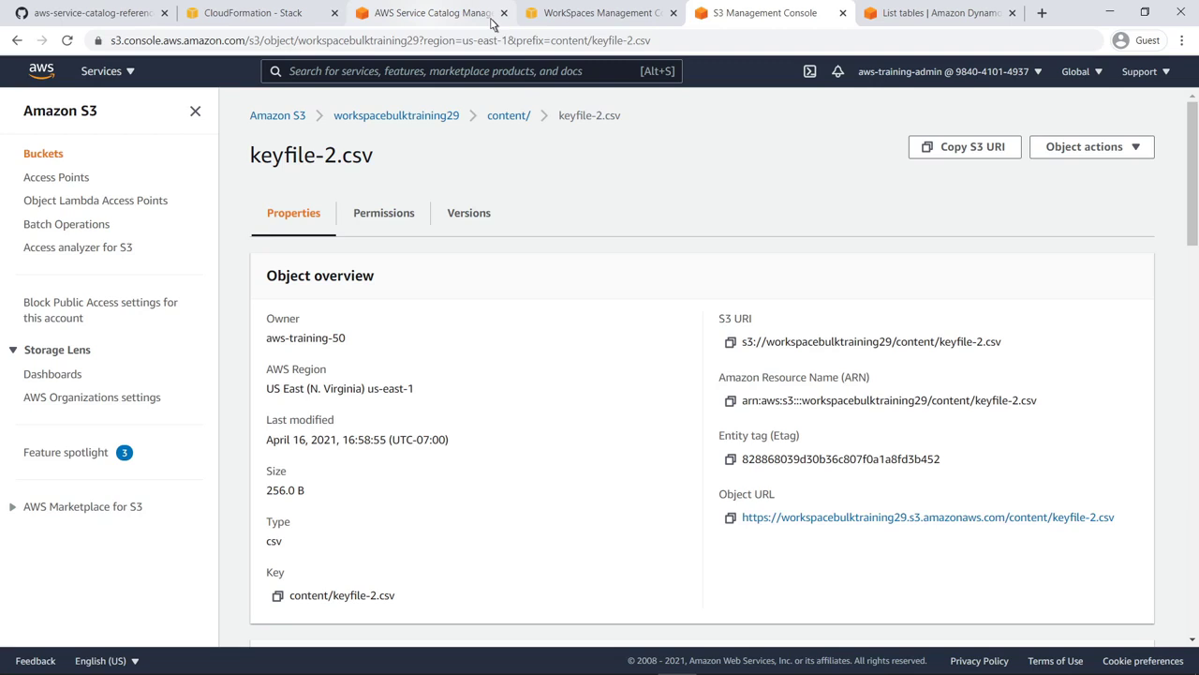
Step: Start launching the Start Bulk Deploy Workspace product in Service Catalog with an automatically generated provisioned product name
left_click(491, 19)
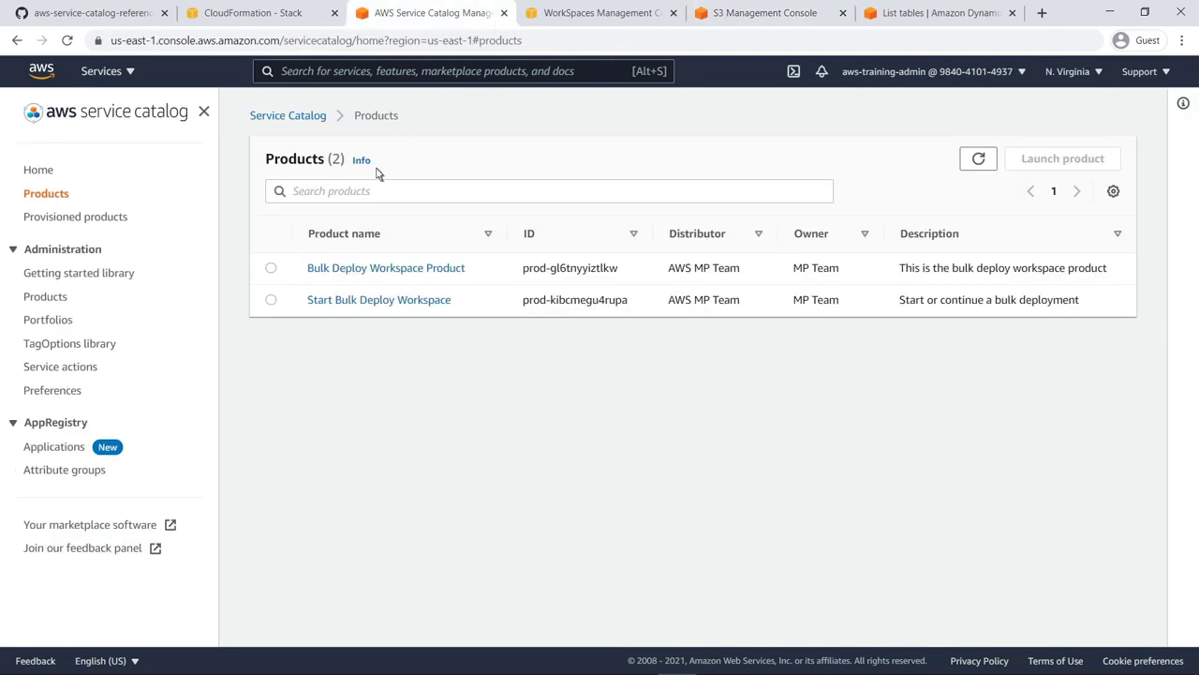
left_click(272, 300)
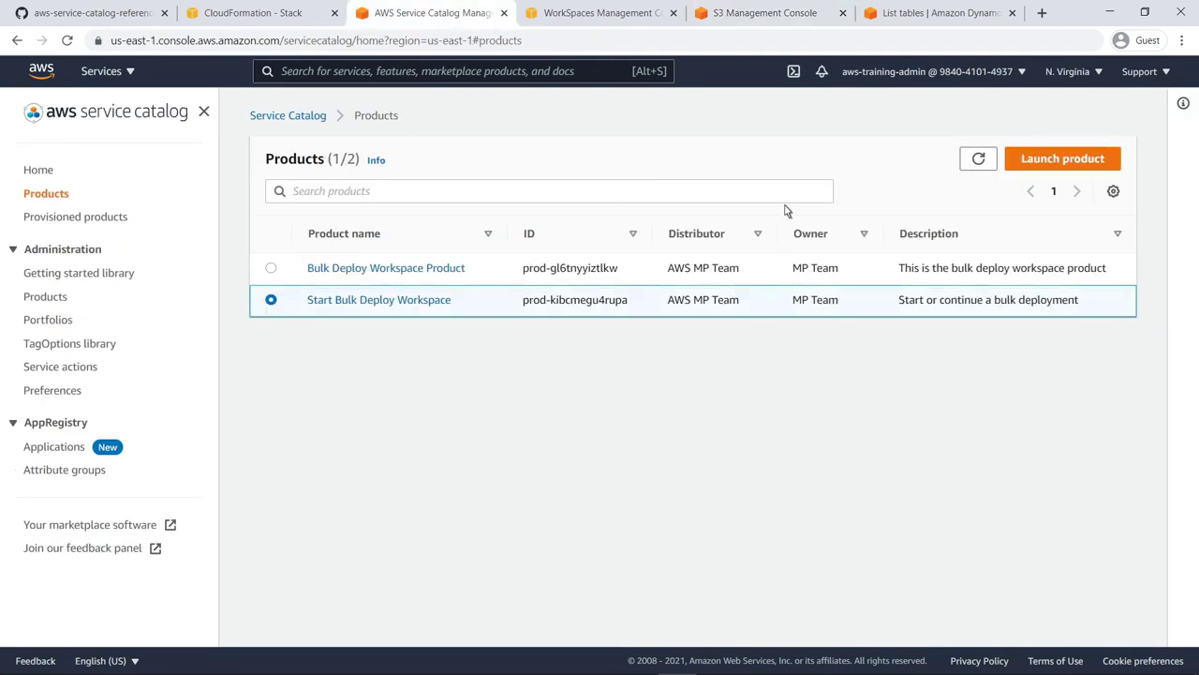
left_click(1021, 164)
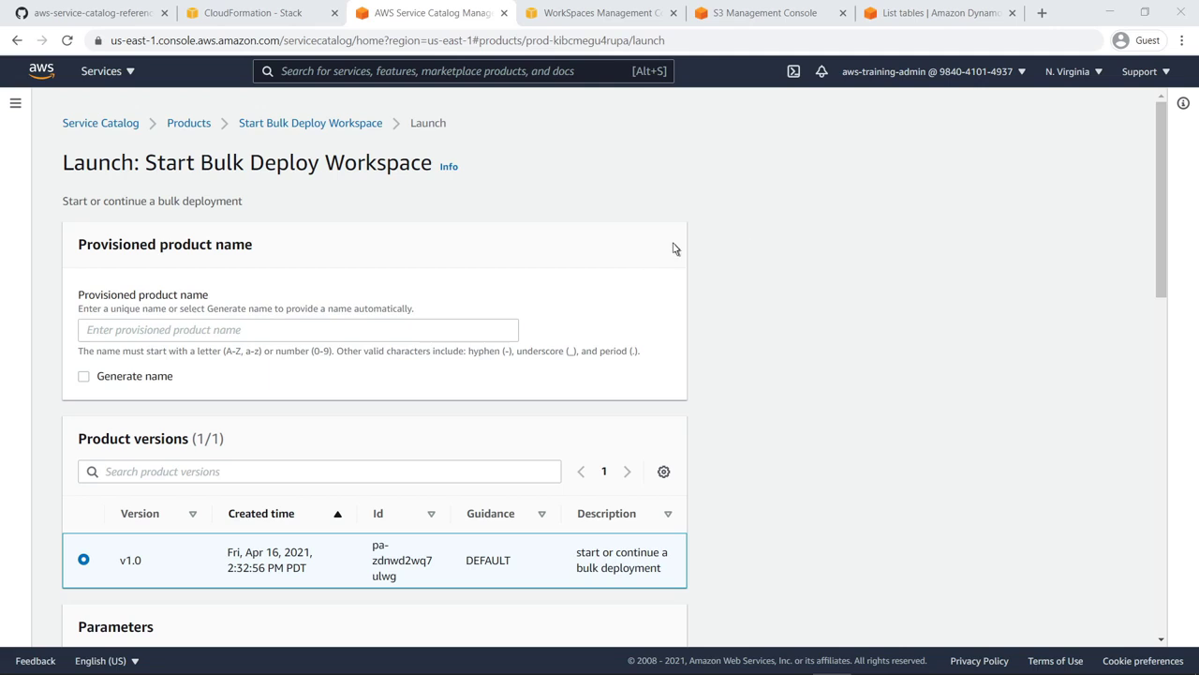
left_click(86, 378)
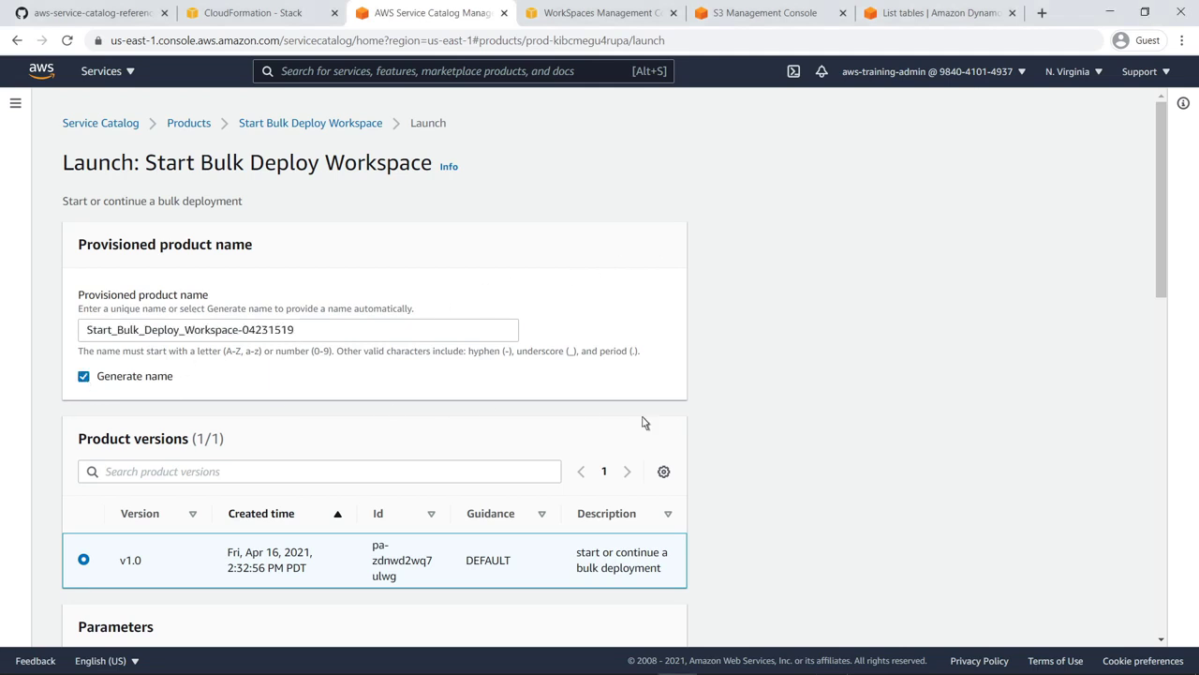
Step: Set the S3CSVbucket parameter to workspacebulktraining29 by trimming the copied object URL down to the bucket name
scroll(1164, 456, "down", 4)
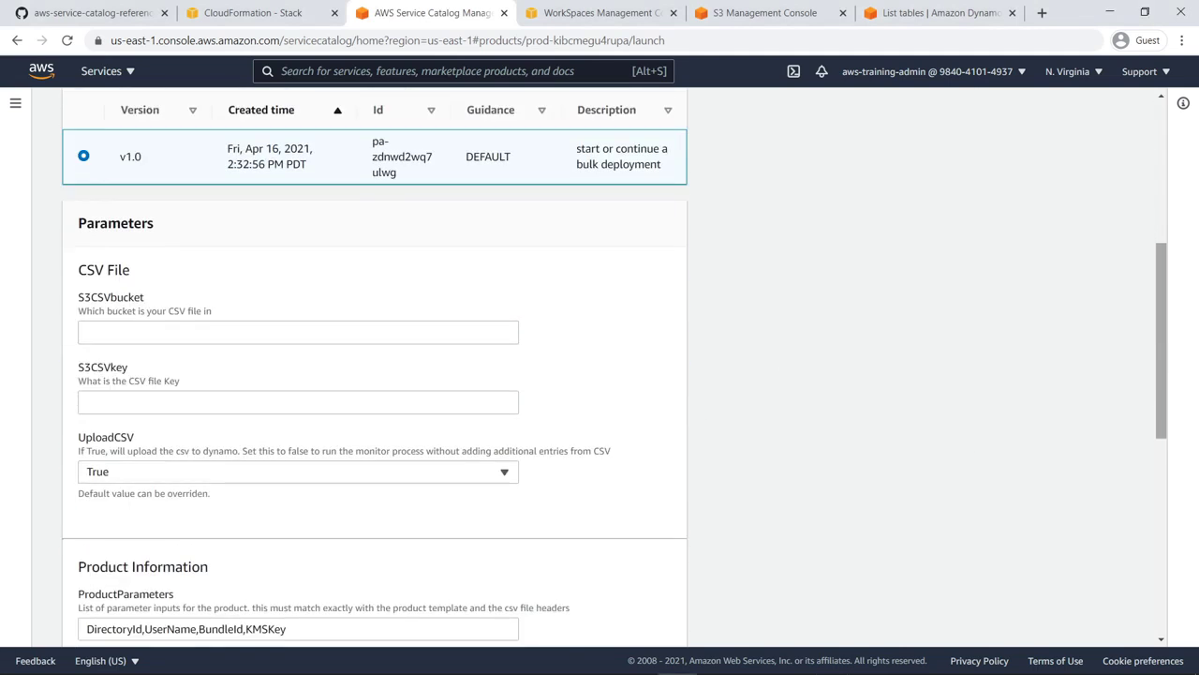
left_click(93, 339)
type("https://workspacebulktraining29.s3.am")
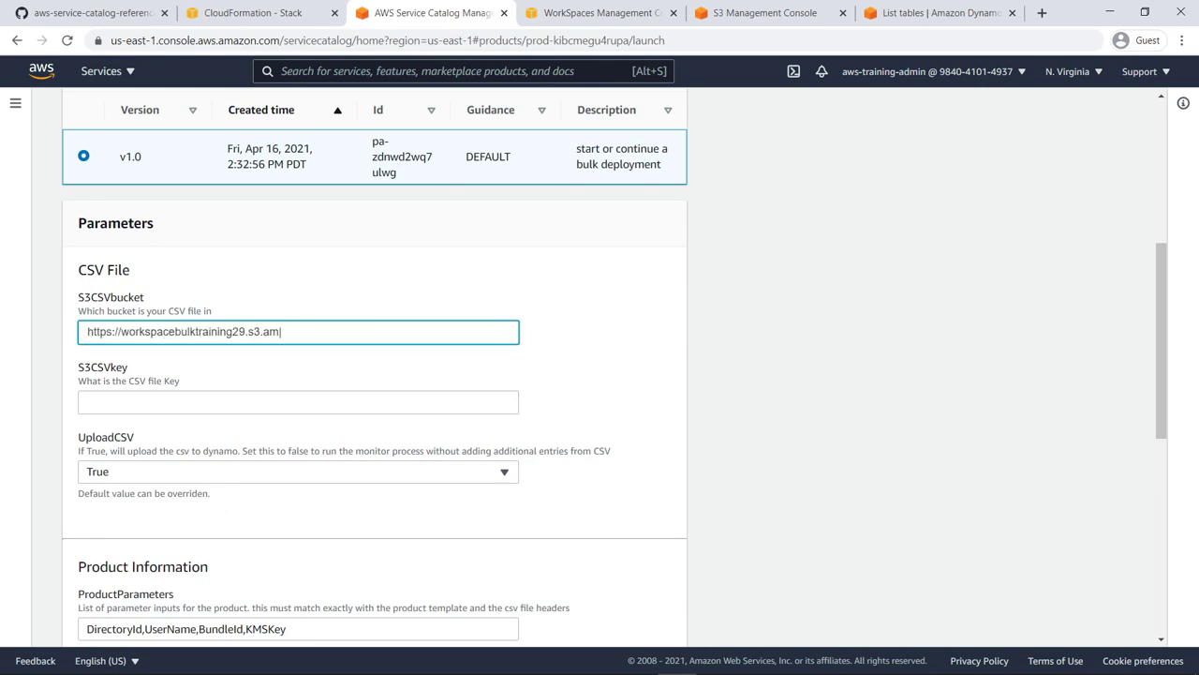
type("azonaws.com/content/keyfile-2.csv")
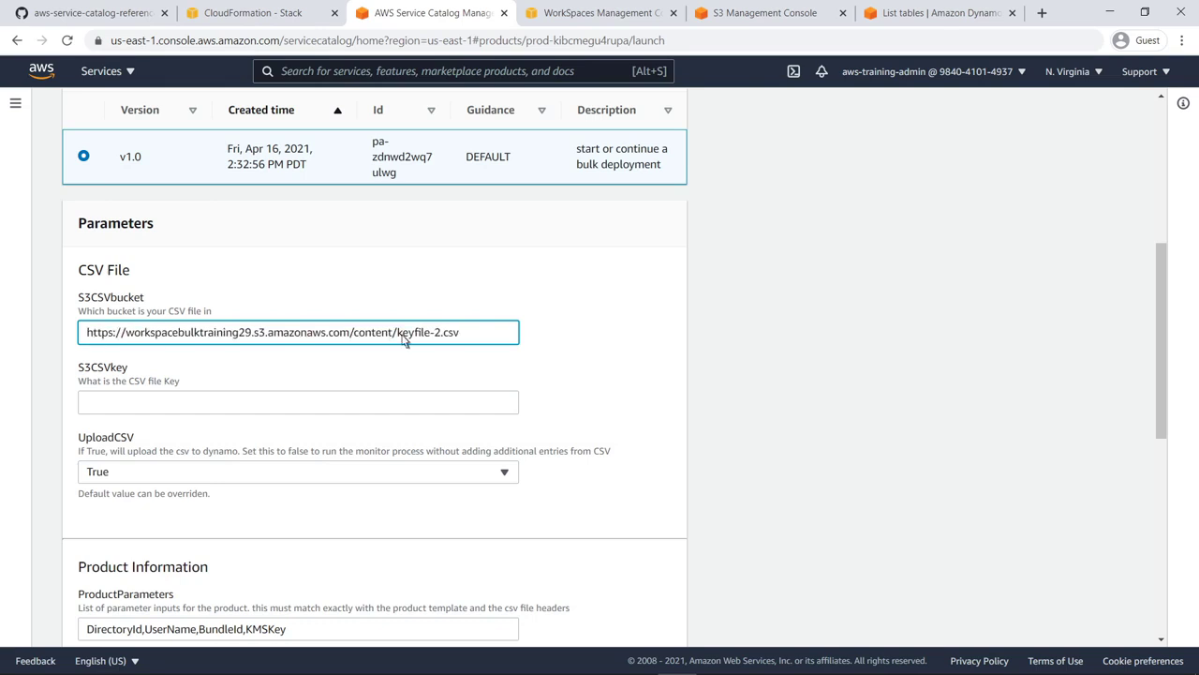
left_click(259, 340)
key("shift+End")
key("BackSpace")
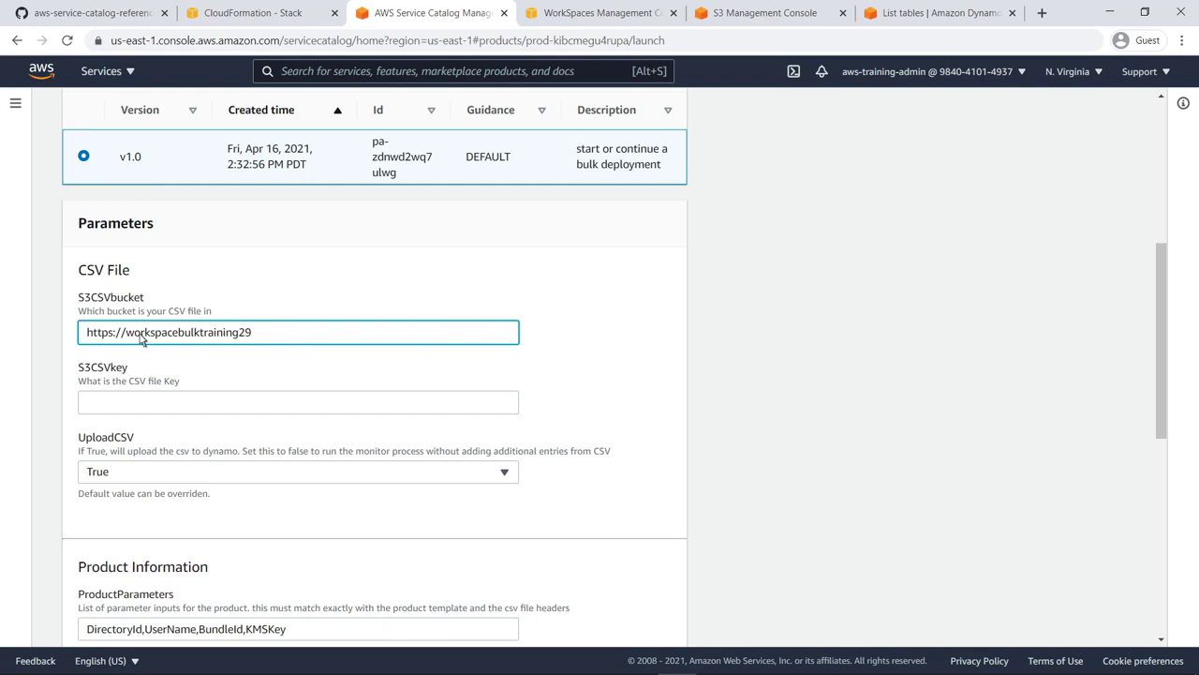
left_click_drag(85, 335, 126, 336)
key("BackSpace")
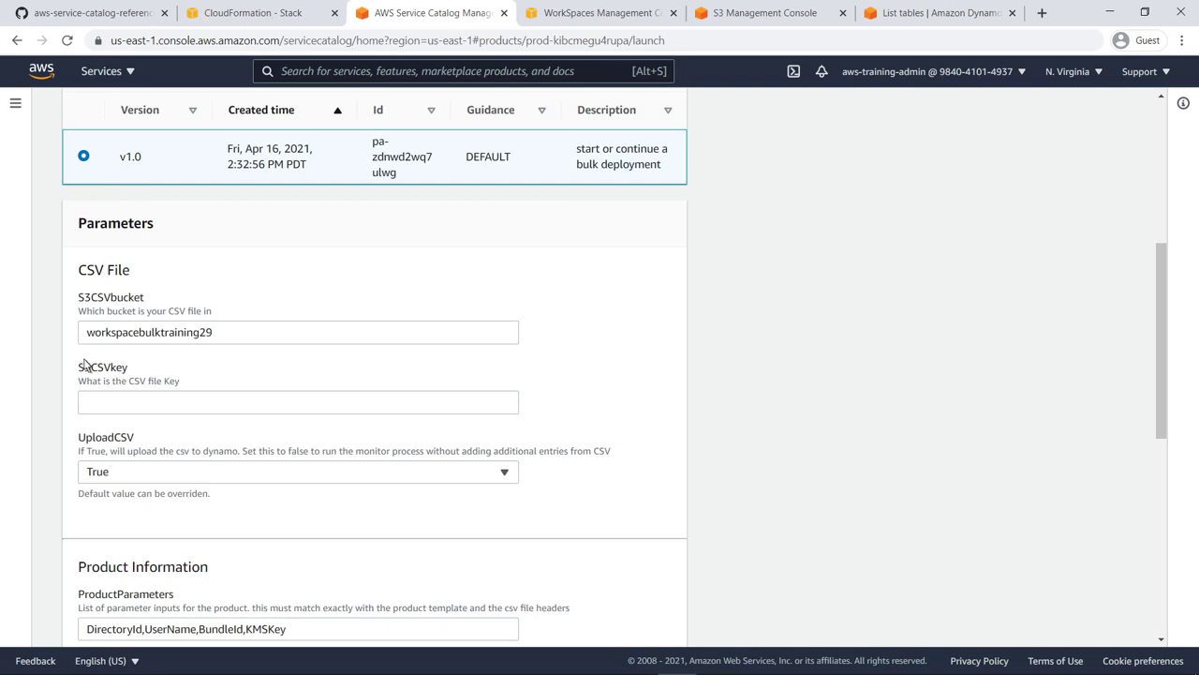
Step: Set the S3CSVkey parameter to content/keyfile-2.csv by trimming the copied object URL down to the file path
left_click(84, 404)
type("https://workspa")
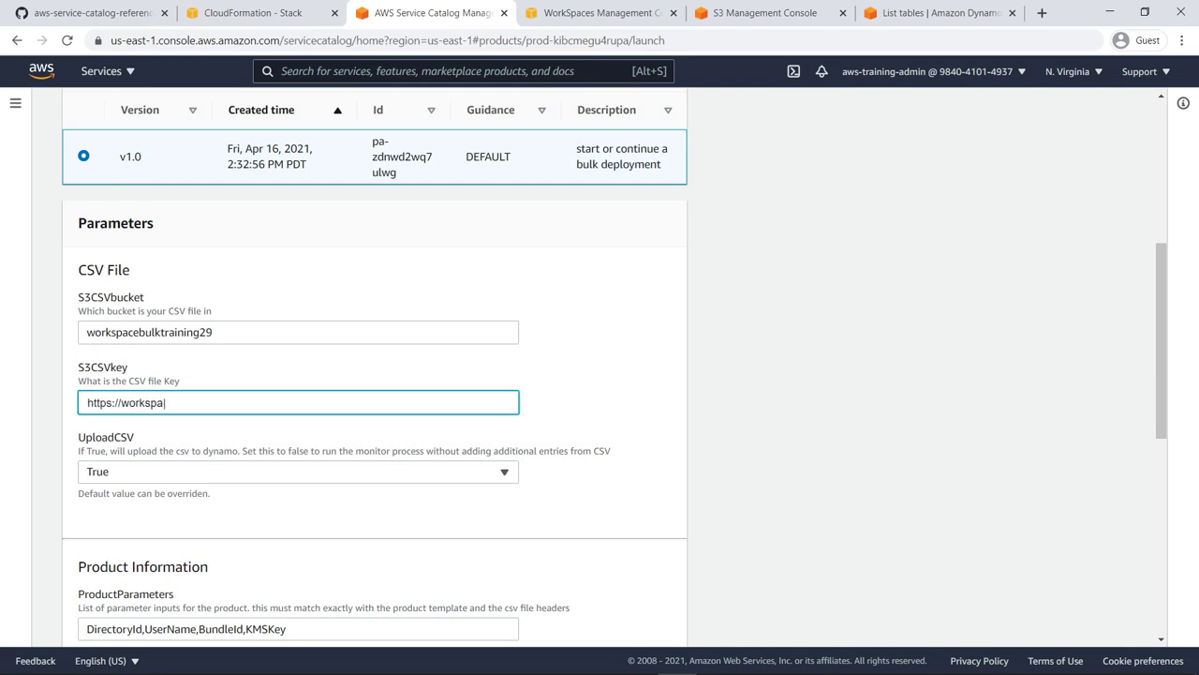
type("cebulktraining29.s3.amazonaws.com/content/keyfile-2.csv")
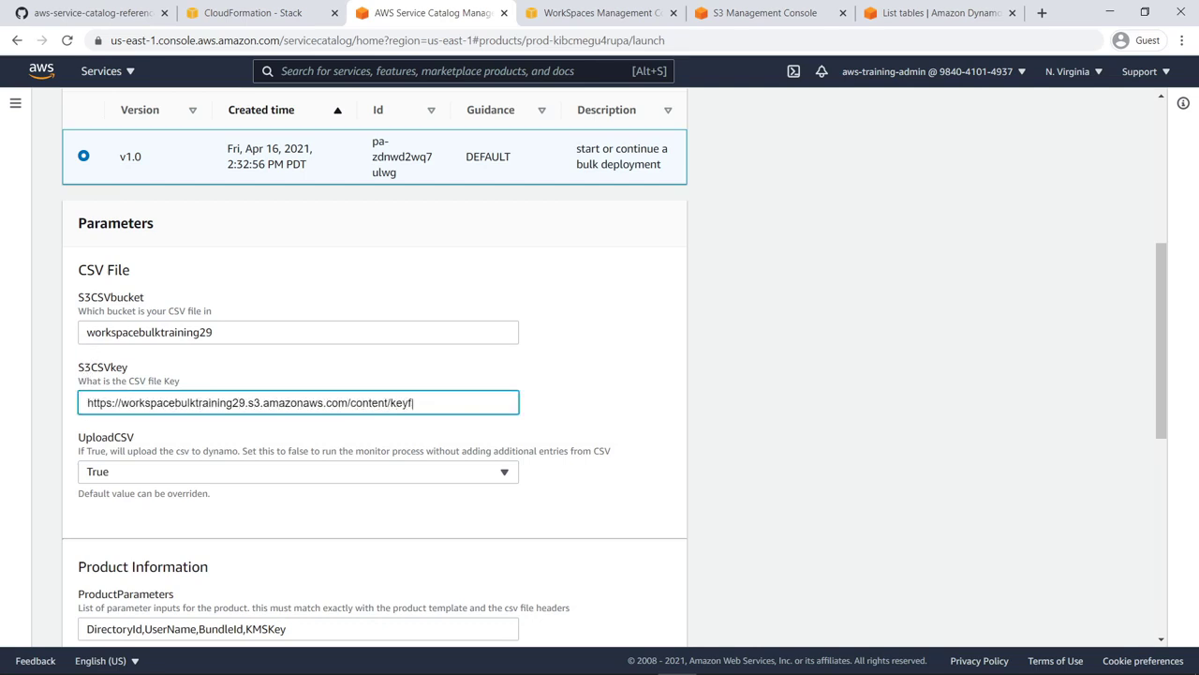
left_click(355, 409)
left_click(85, 412, "shift")
key("BackSpace")
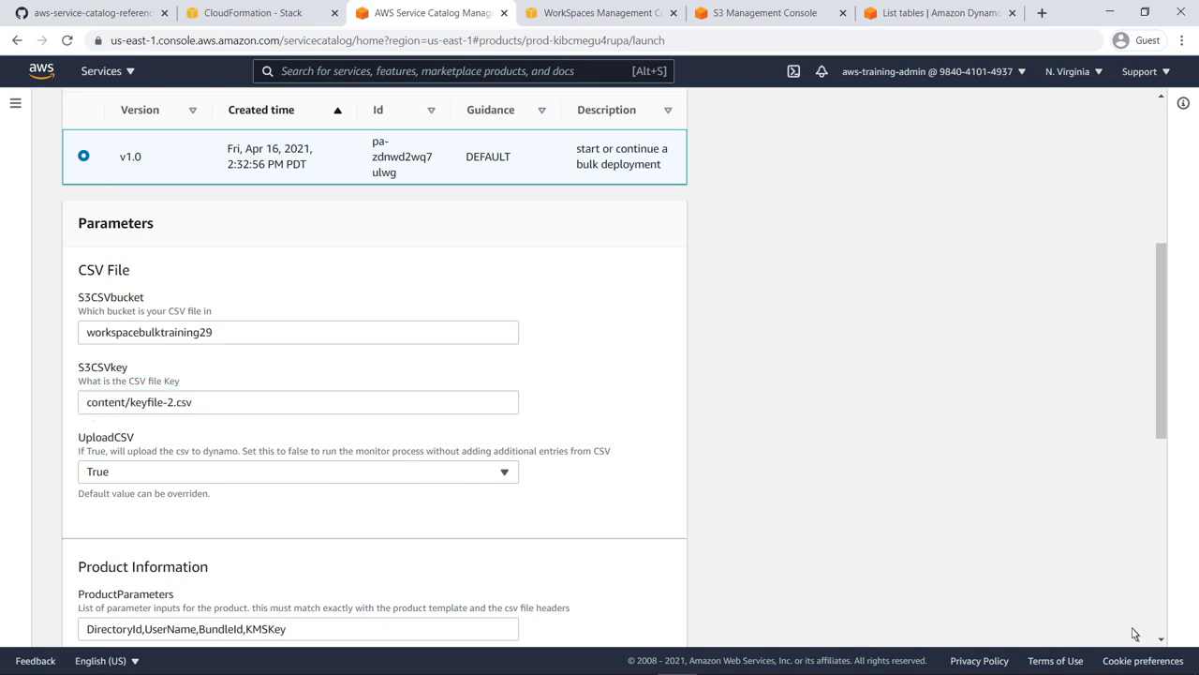
Step: Set the BatchId to Batch01_01, fill in the report e-mail address and launch the product
scroll(1161, 337, "down", 6)
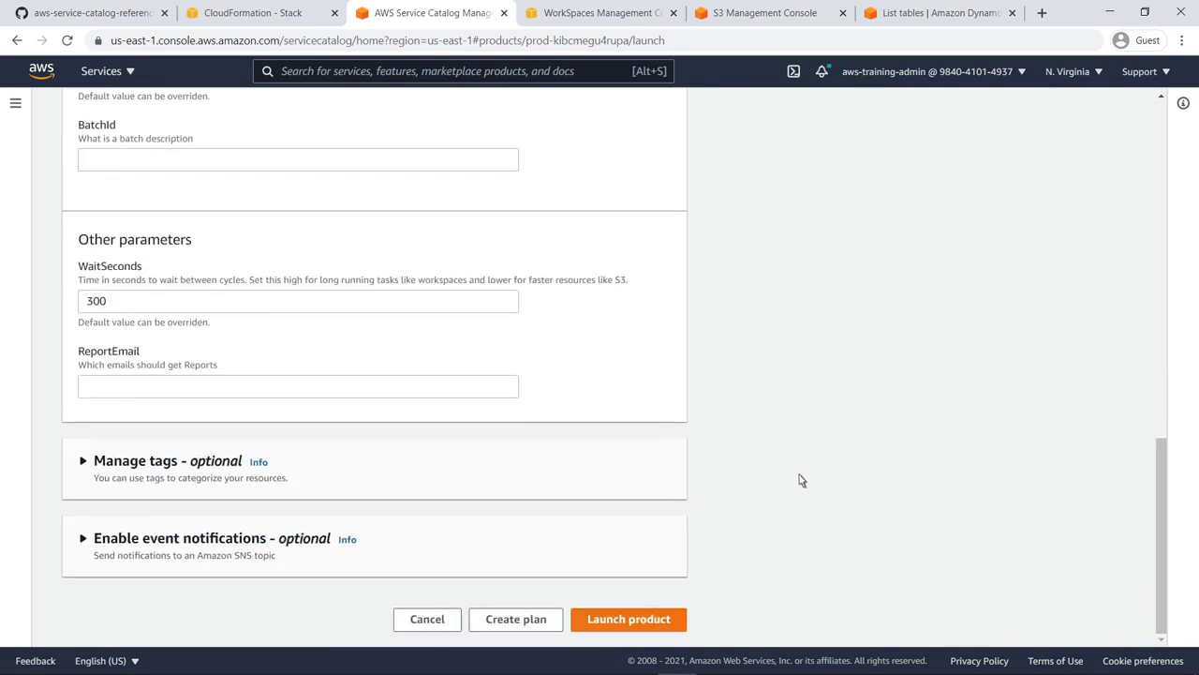
left_click(94, 167)
type("Batch01_01")
left_click(94, 187)
left_click(84, 392)
type("aws-training@example.com")
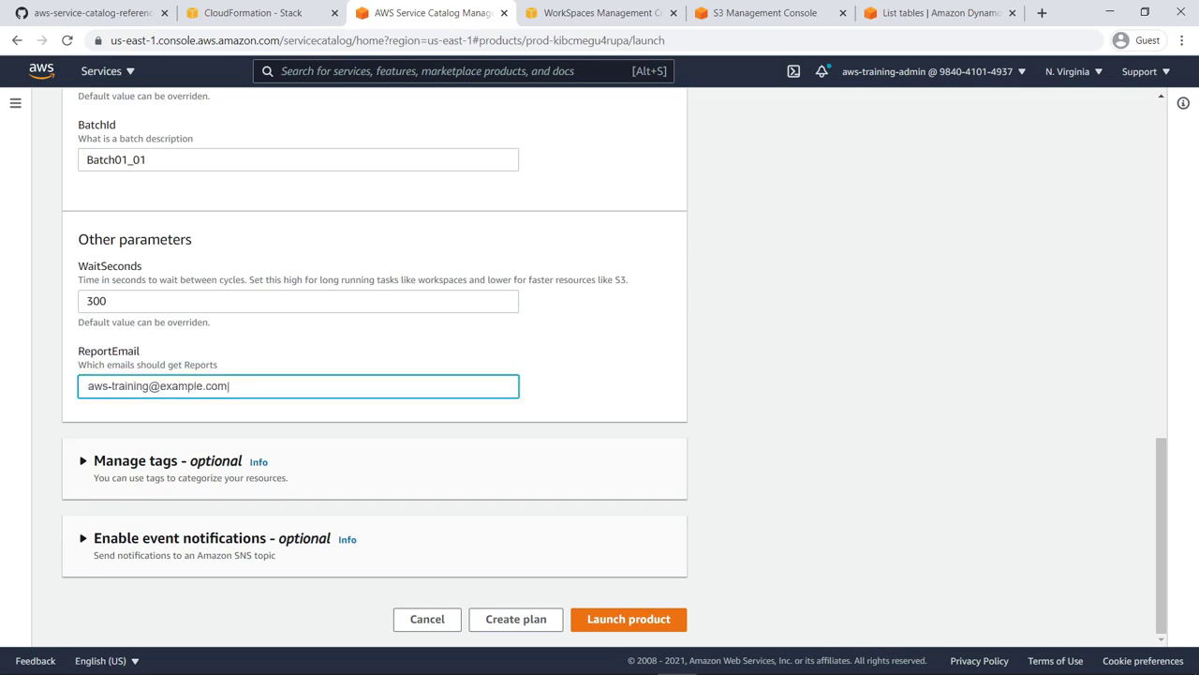
left_click(85, 399)
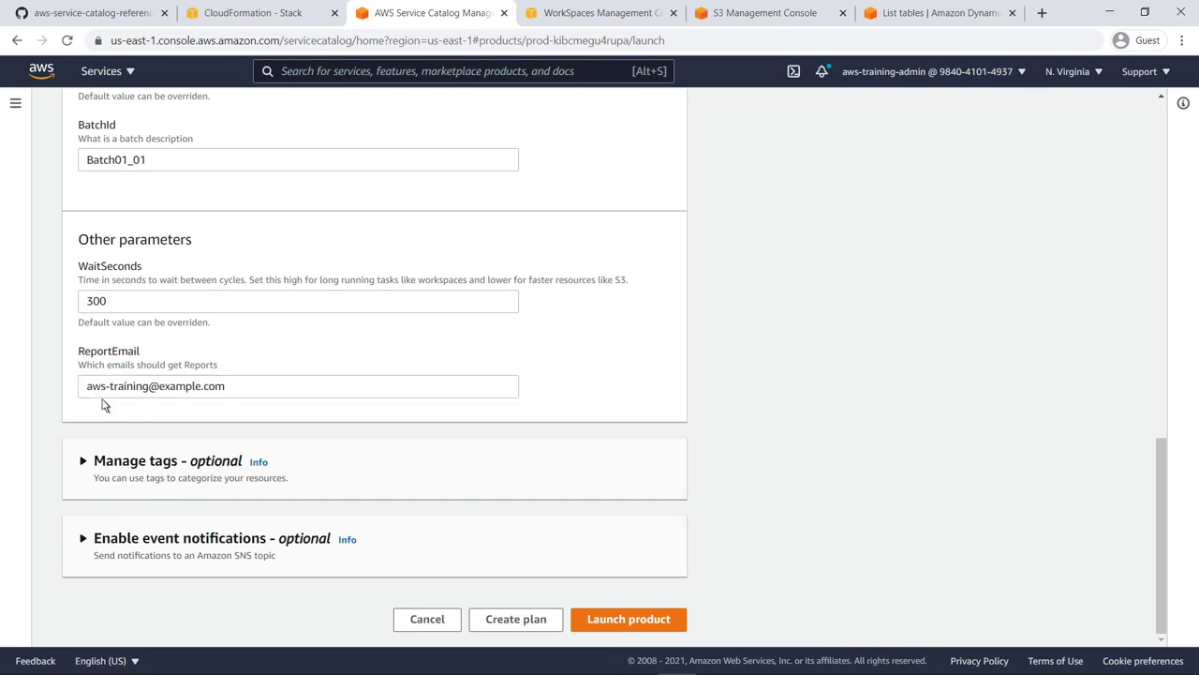
left_click(584, 622)
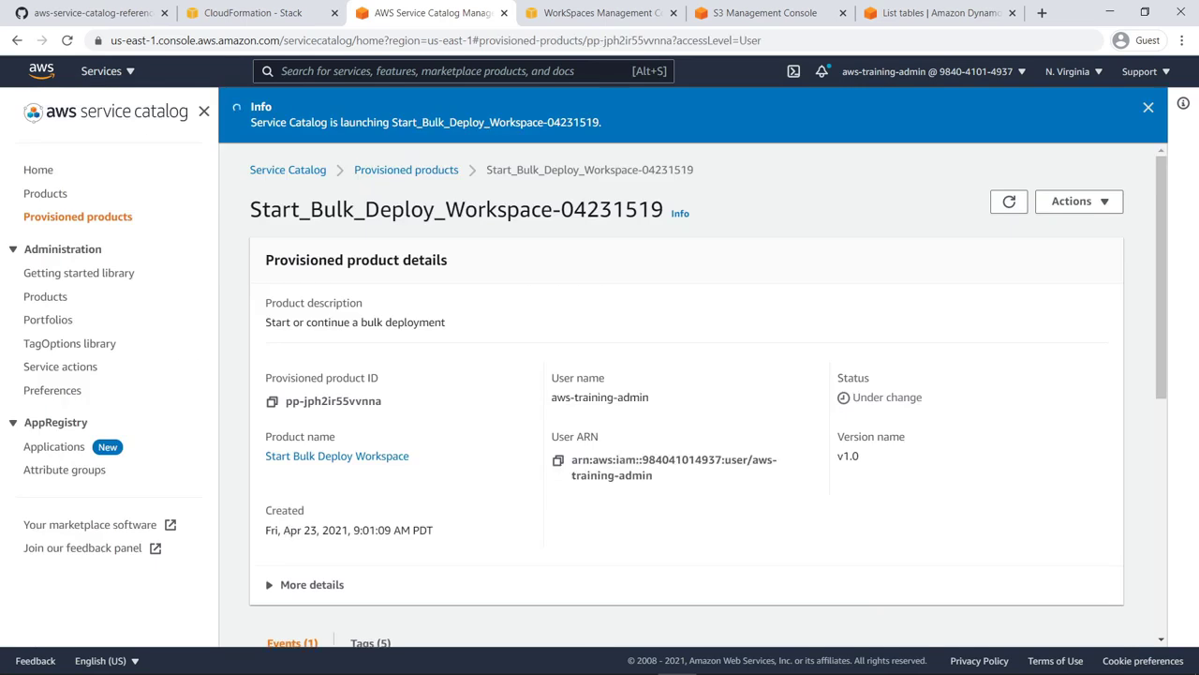
Step: Refresh the CloudFormation stack list and the WorkSpaces list to check the progress of the bulk deployment
left_click(293, 21)
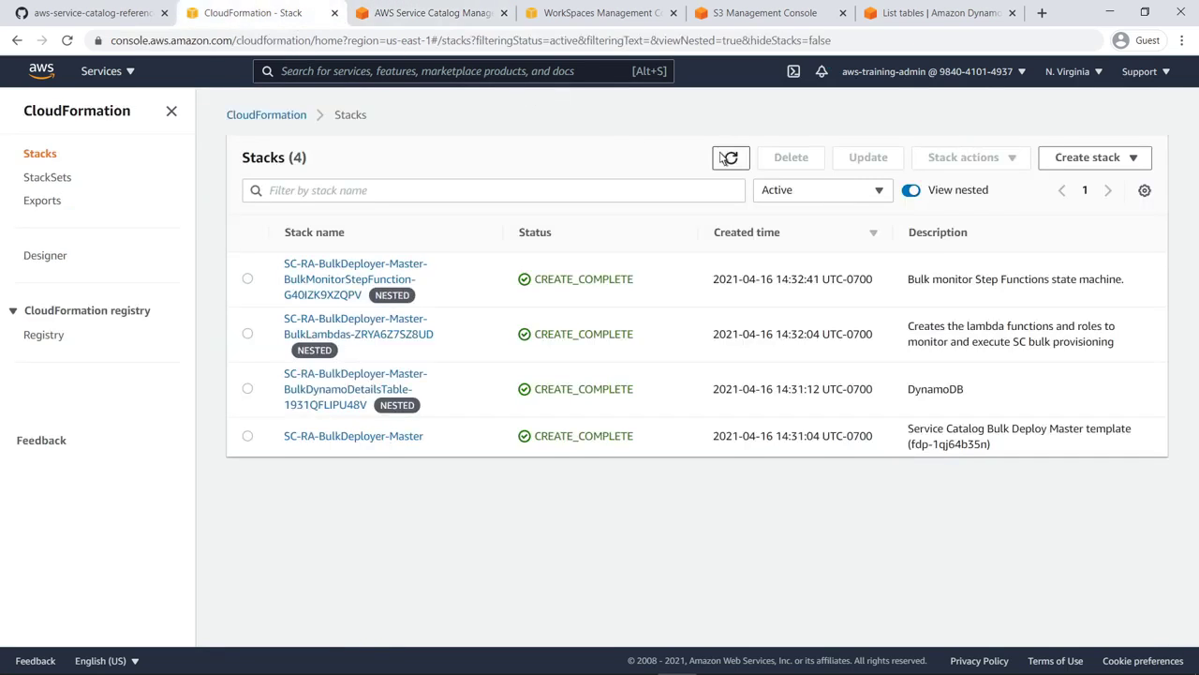
left_click(726, 158)
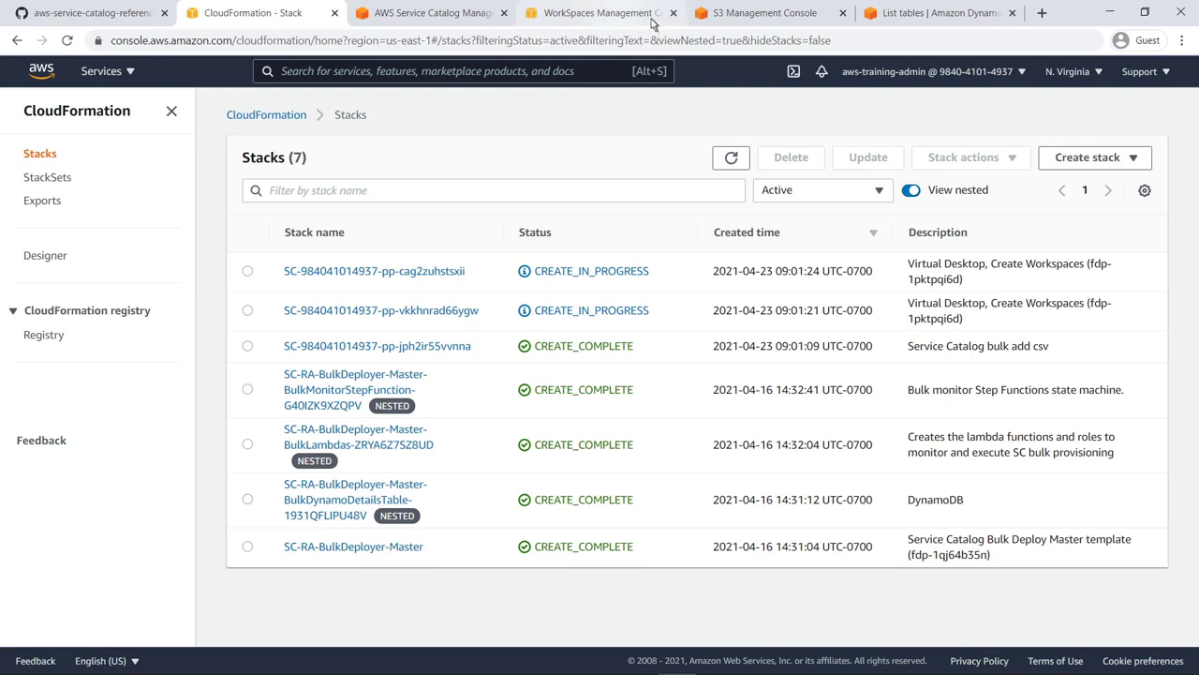
left_click(599, 13)
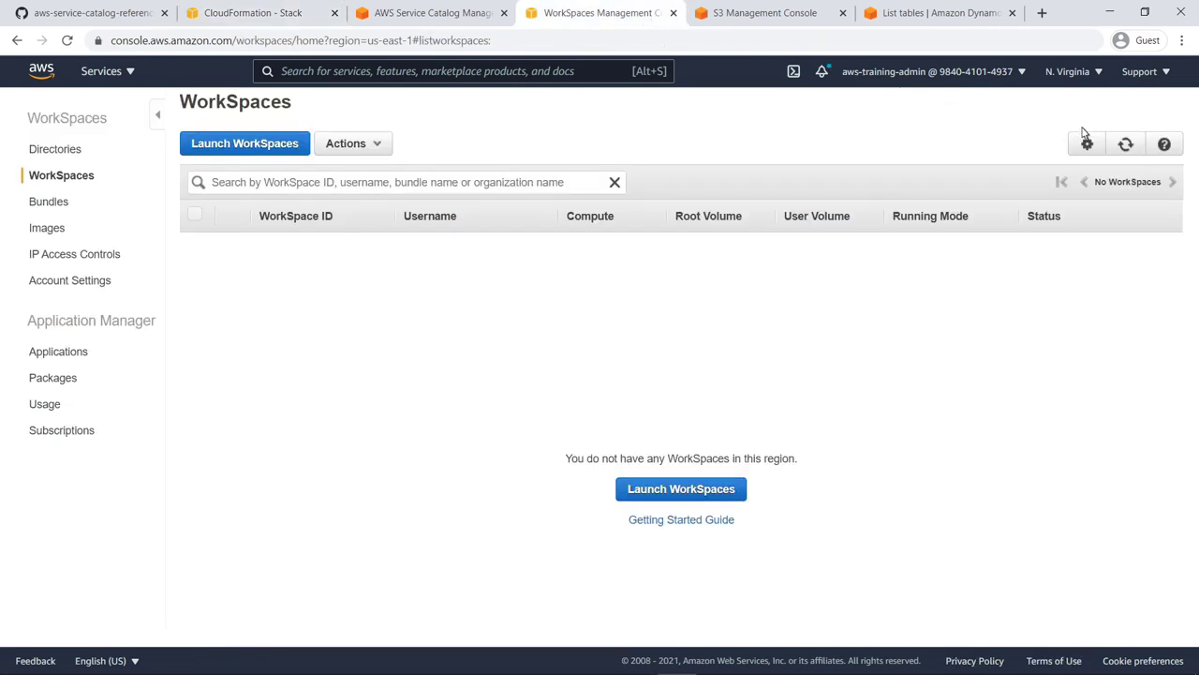
left_click(1124, 144)
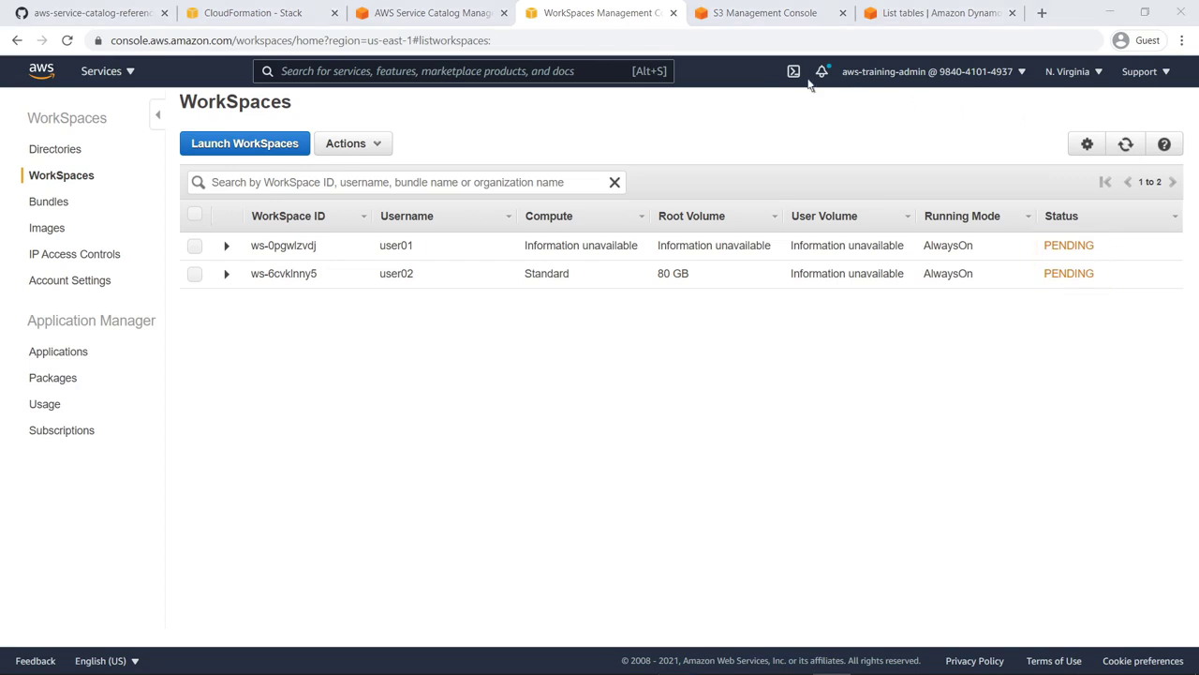
Step: Filter the Service Catalog provisioned products by Account access and recheck the status of the WorkSpaces
left_click(433, 13)
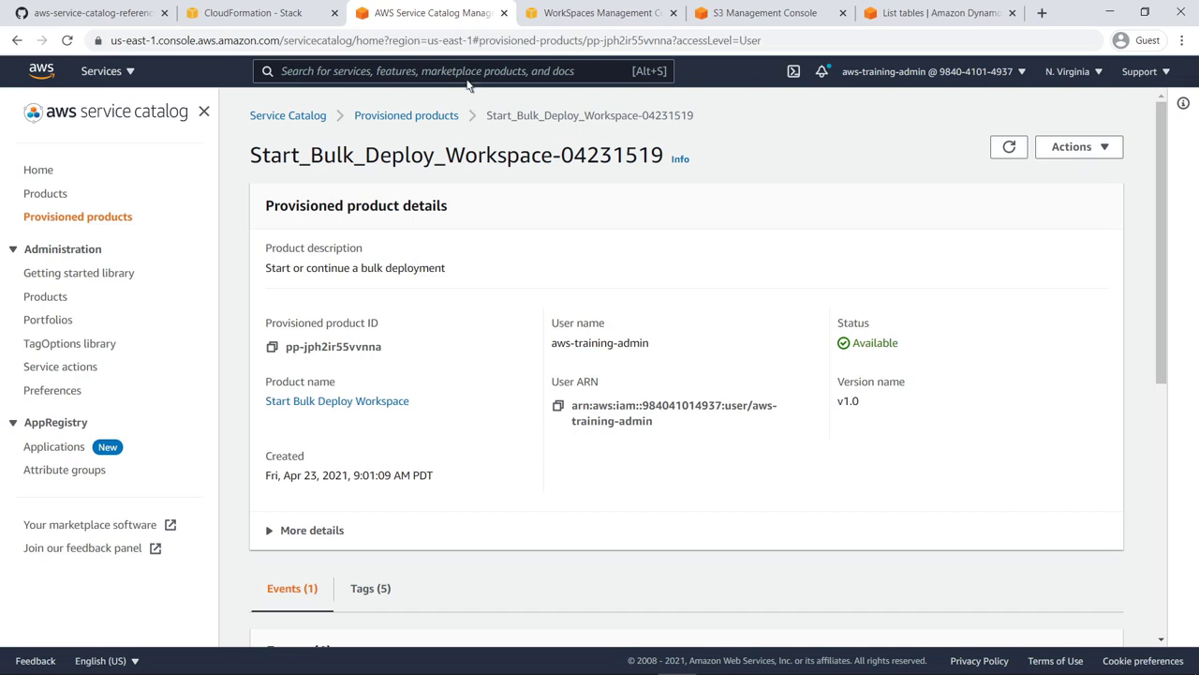
left_click(416, 118)
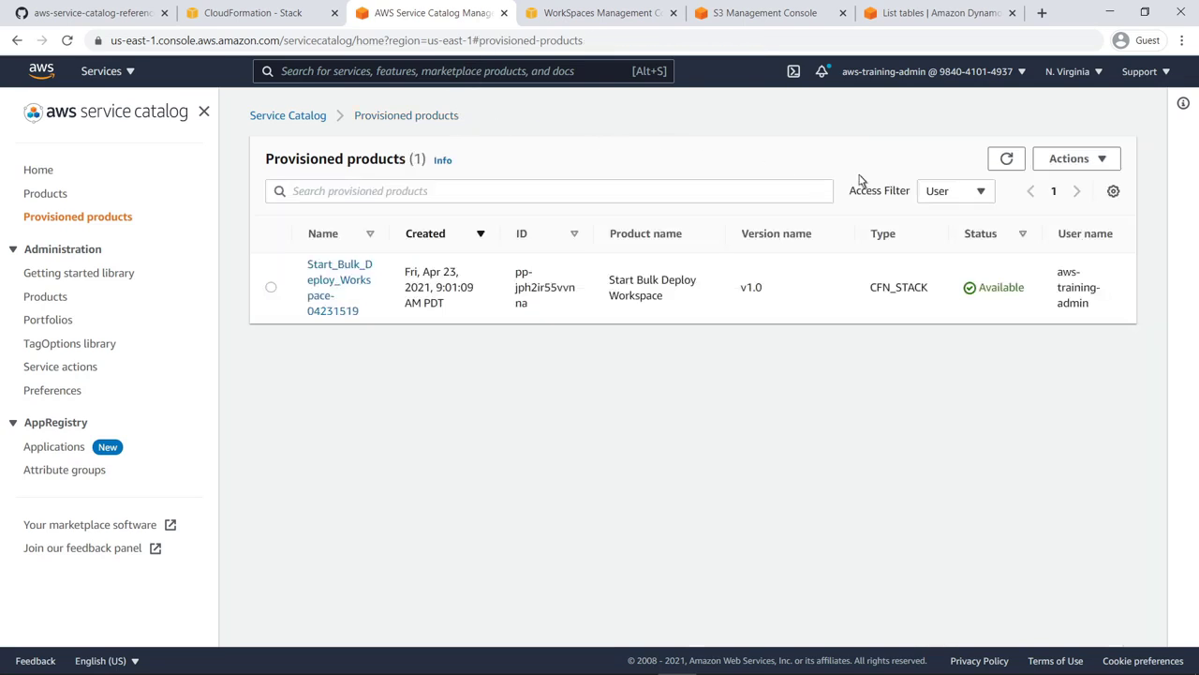
left_click(979, 192)
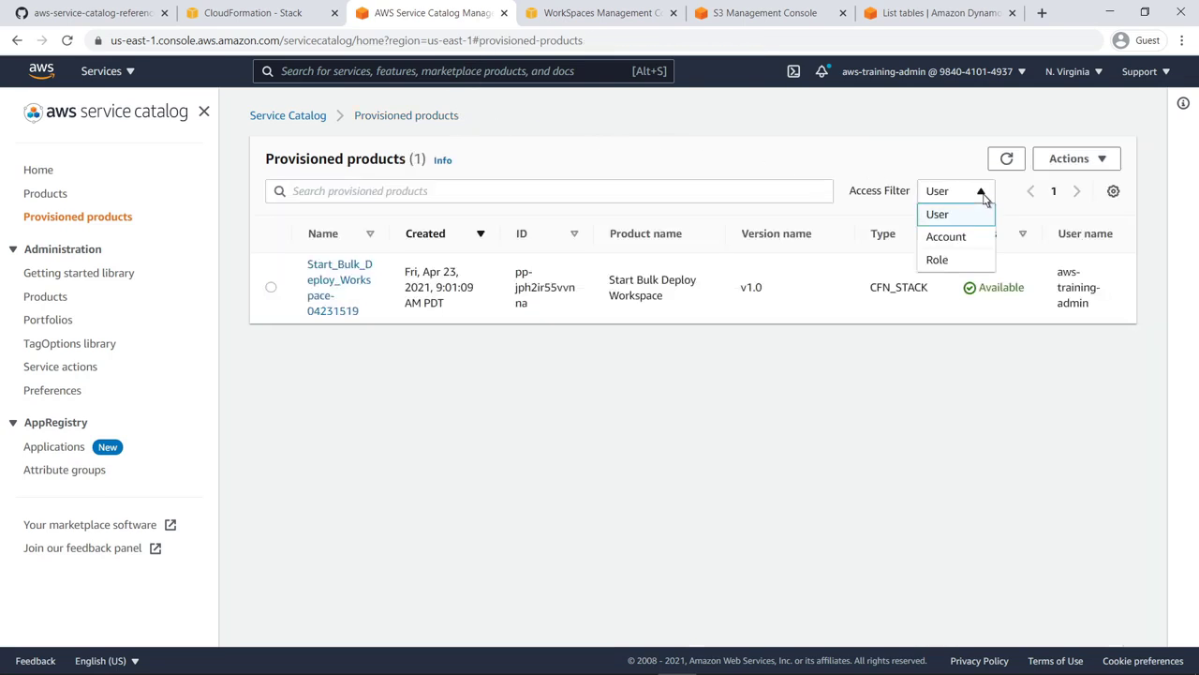
left_click(946, 237)
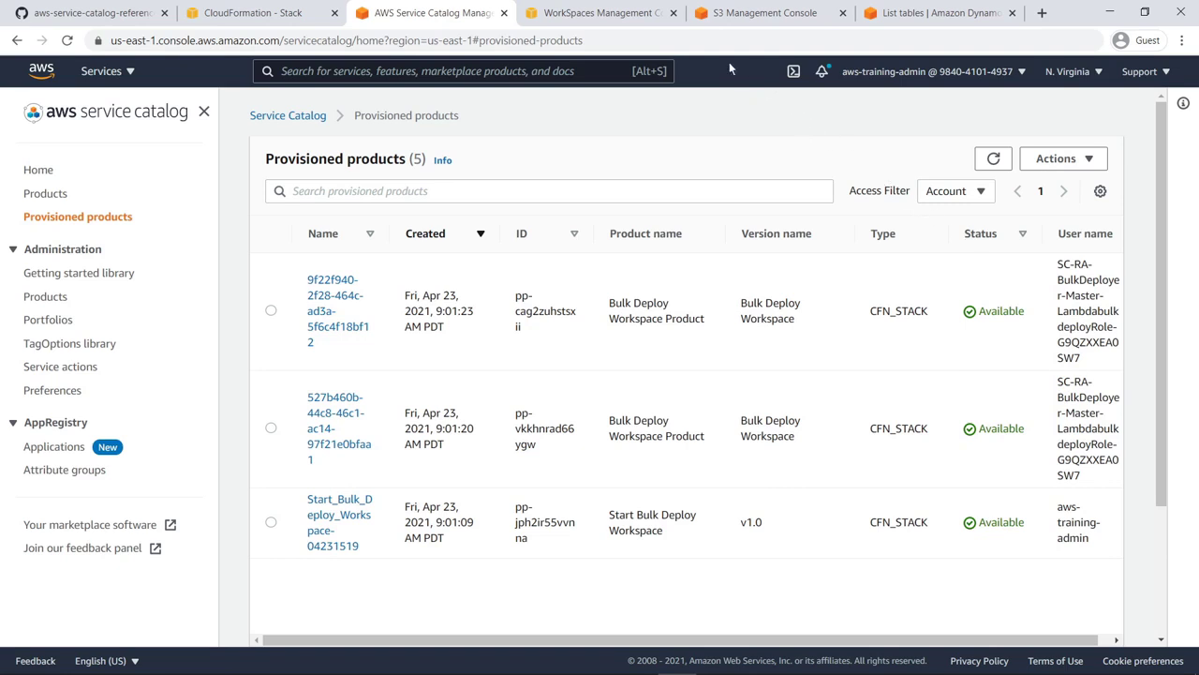
left_click(663, 17)
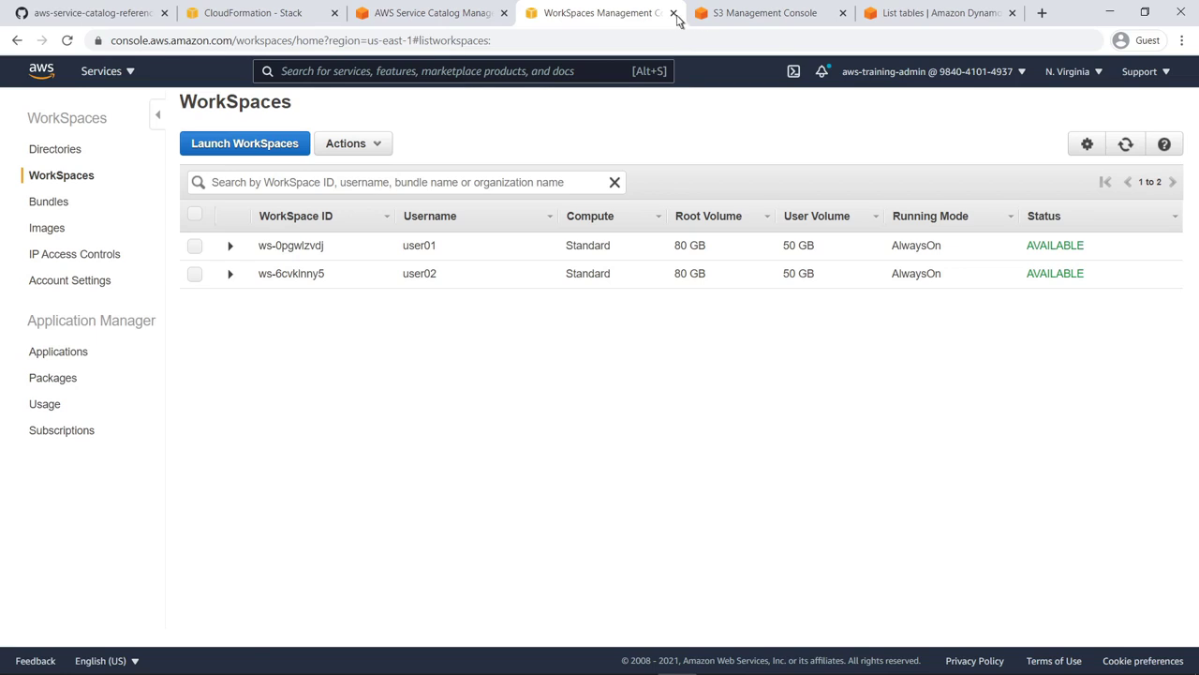
Step: Open the sc-bulkdeploy-details table in DynamoDB and check the status entries in its items preview
left_click(879, 16)
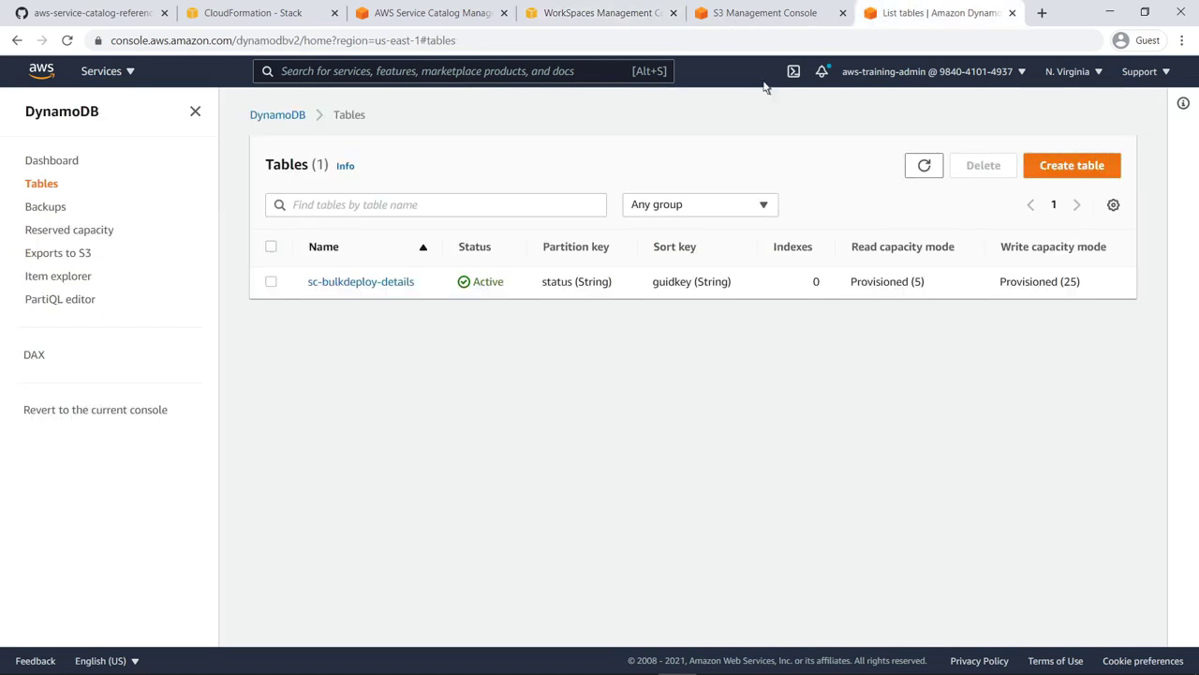
left_click(410, 286)
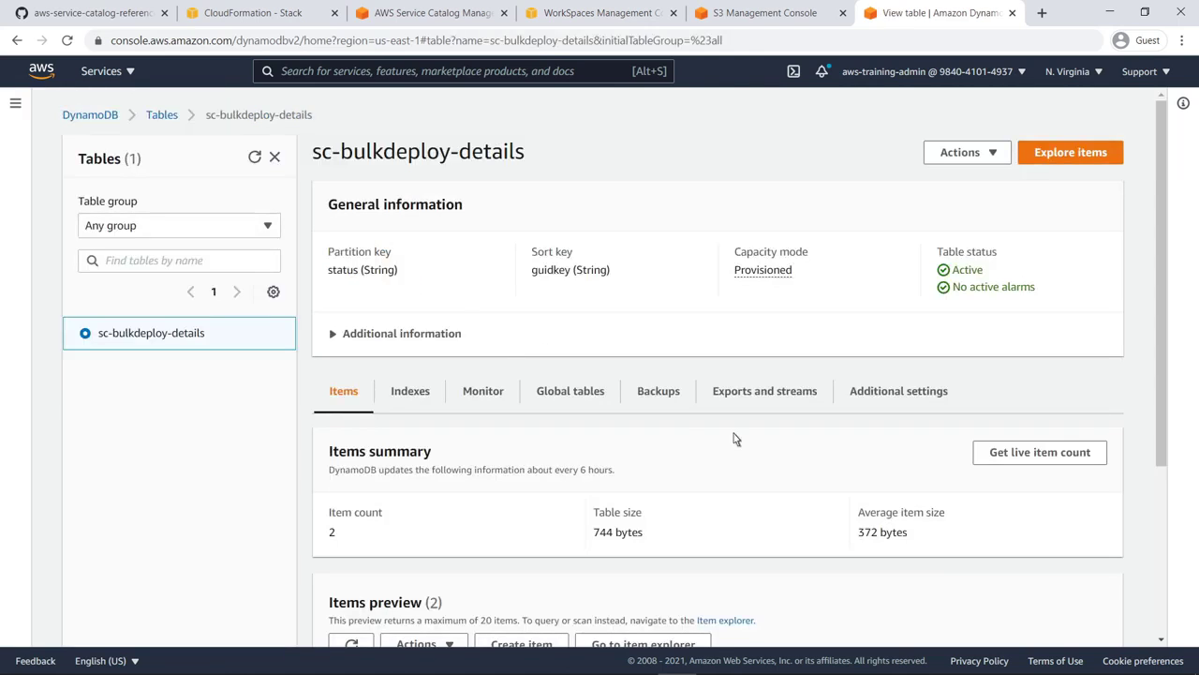
scroll(1160, 633, "down", 3)
scroll(615, 355, "down", 1)
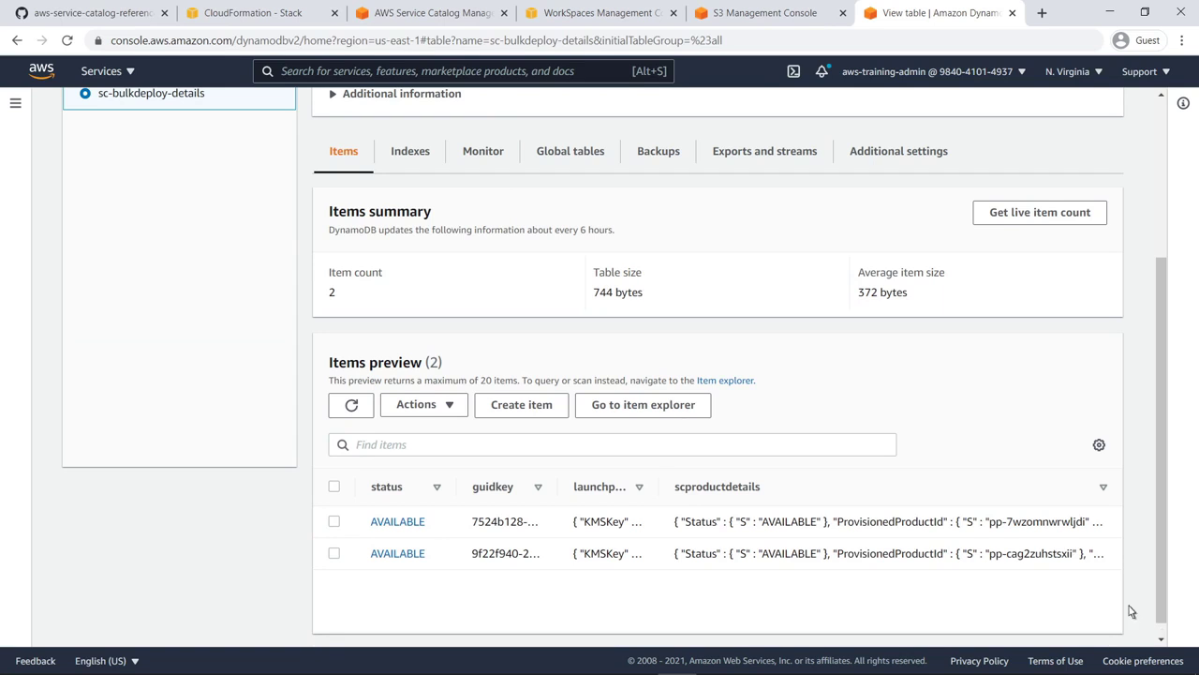
Step: View the parameters of the most recently created Virtual Desktop stack in CloudFormation
left_click(302, 21)
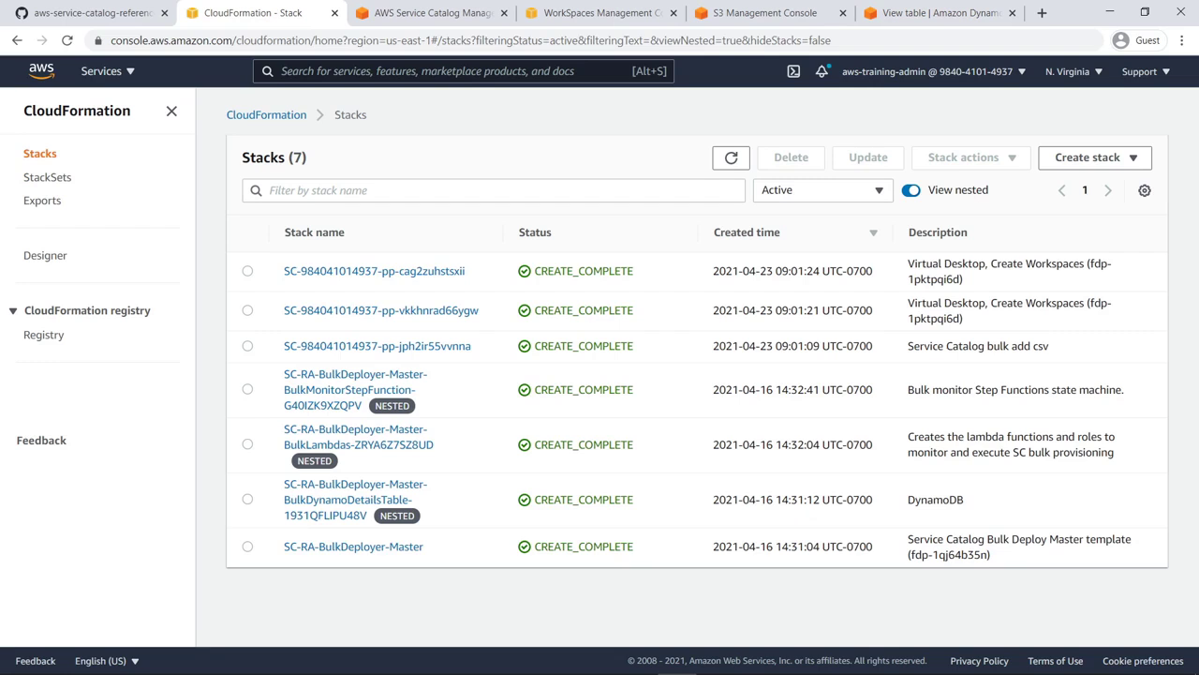
left_click(309, 271)
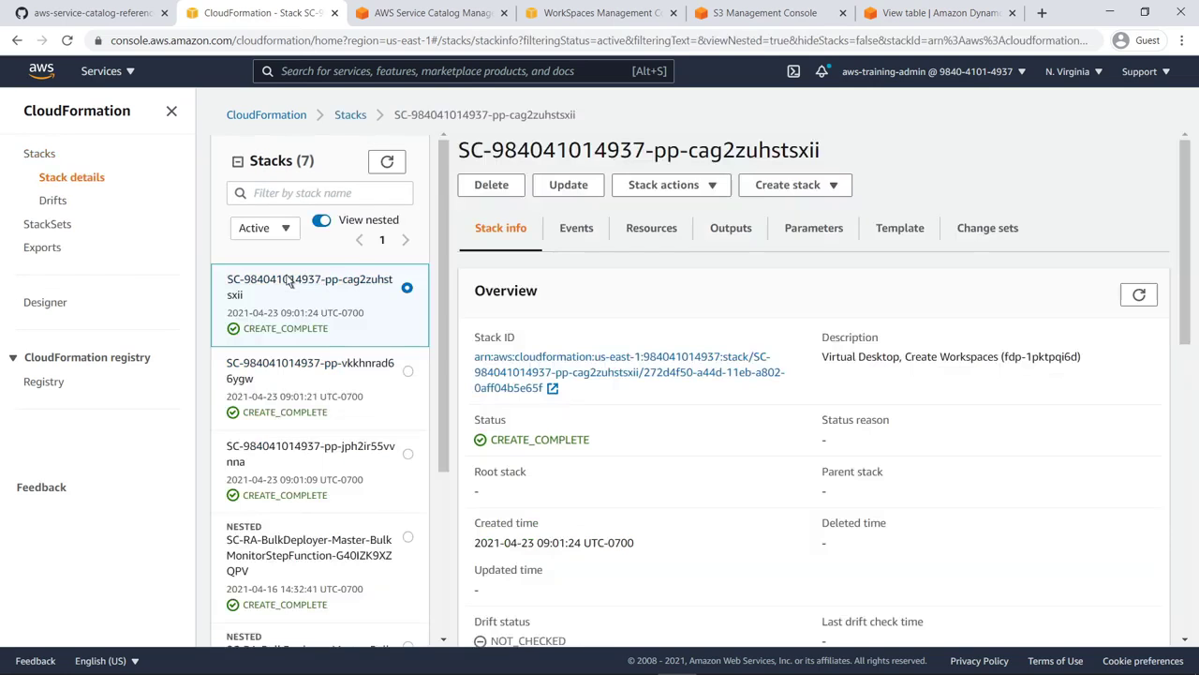
left_click(792, 231)
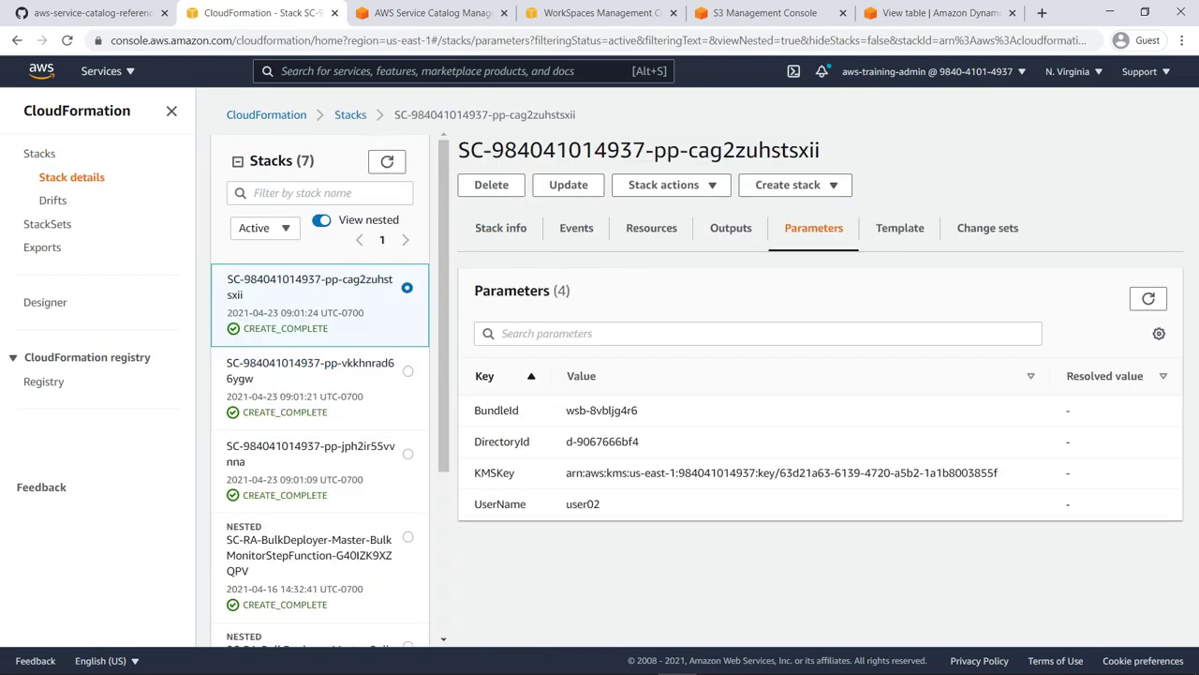